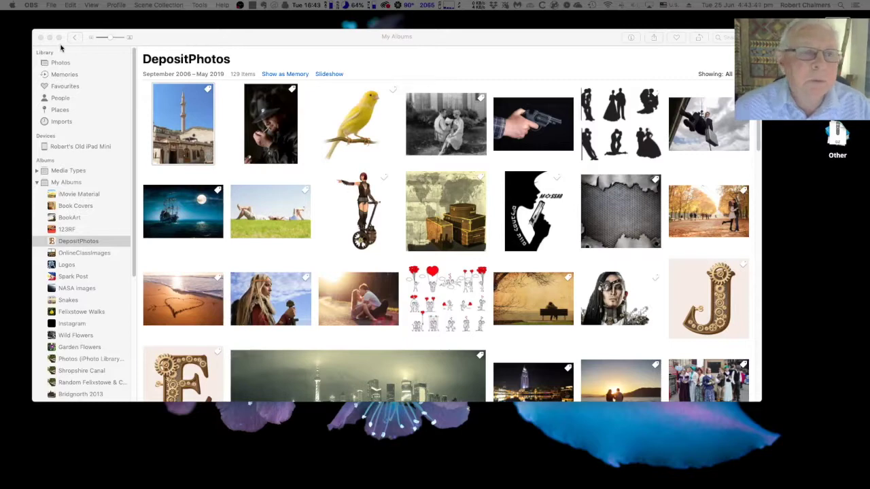
- Bring the Photos window forward on the DepositPhotos album and turn on PointerPro click highlighting
left_click(202, 35)
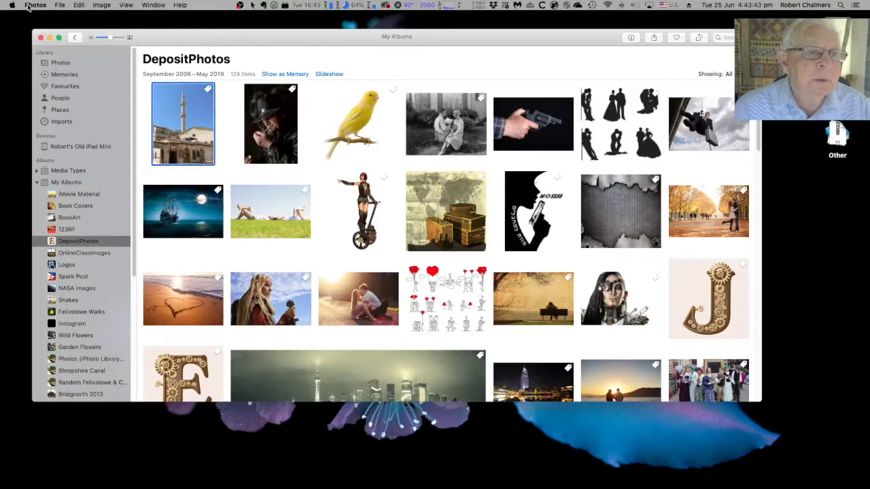
left_click(252, 6)
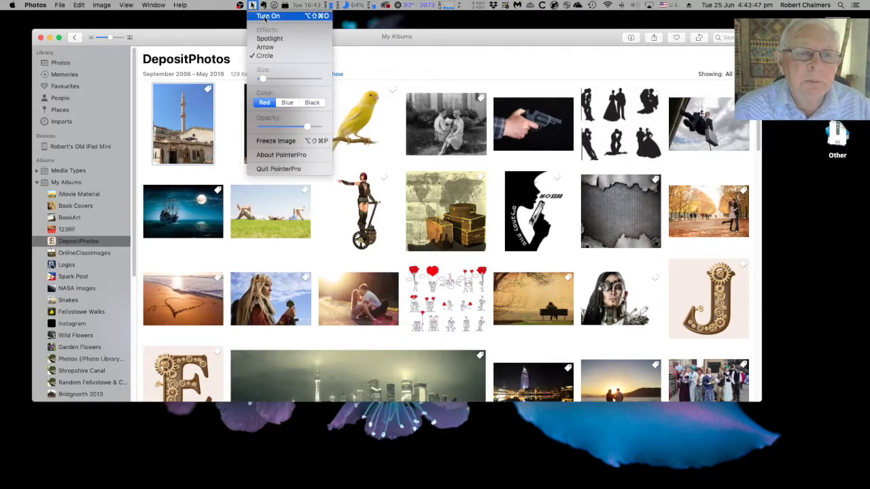
left_click(266, 17)
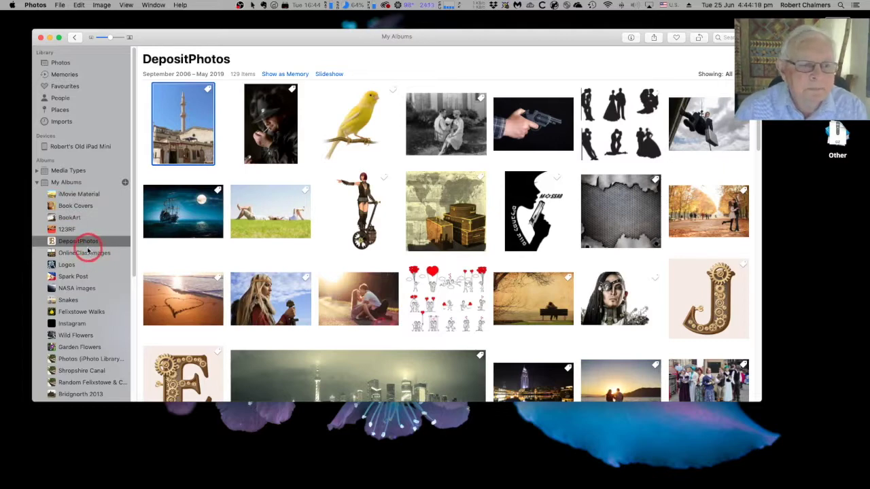
- Browse the OnlineClassImages, Book Covers and iMovie Material albums
left_click(85, 252)
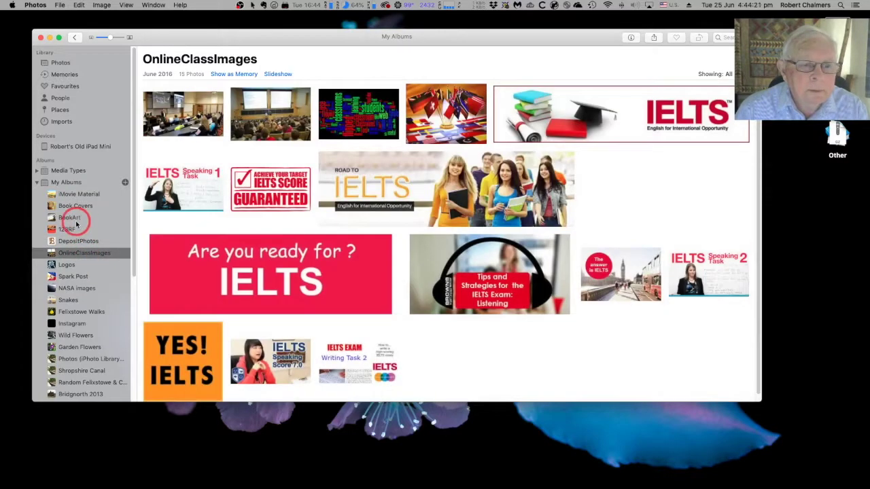
left_click(78, 208)
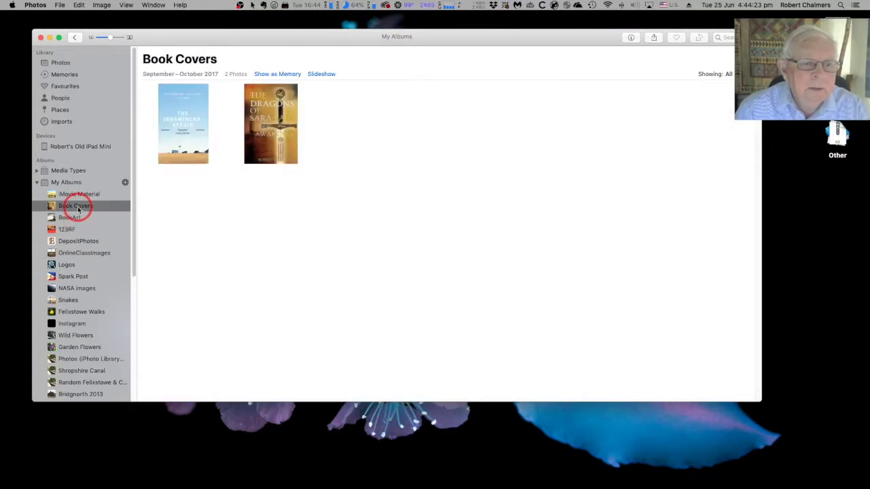
scroll(79, 209, "down", 2)
left_click(88, 185)
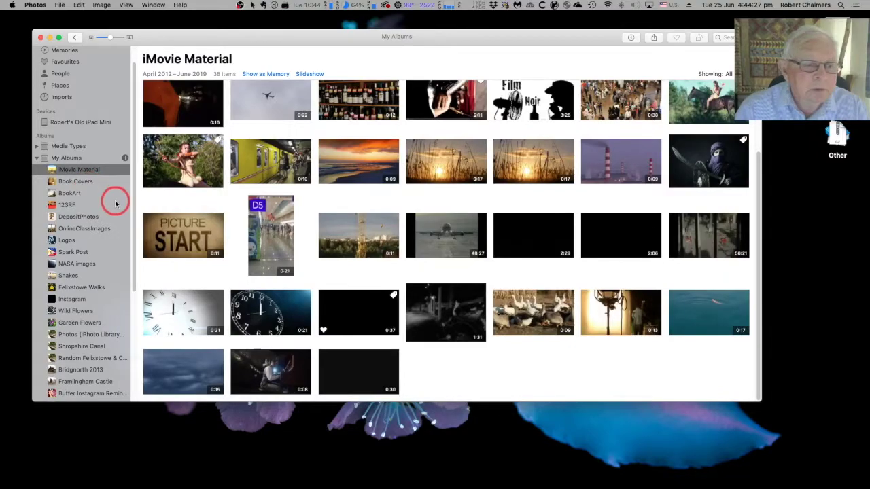
- Return to the DepositPhotos album and select the mosque photo
left_click(79, 217)
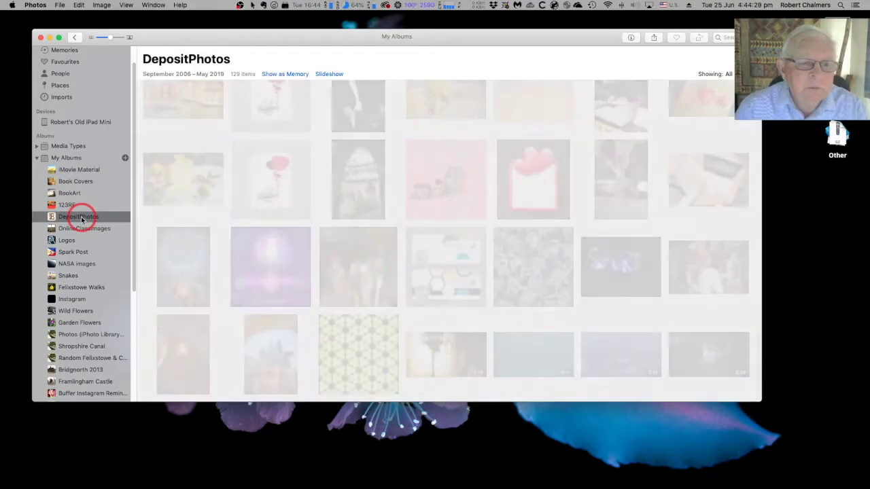
scroll(265, 204, "down", 5)
scroll(265, 204, "up", 10)
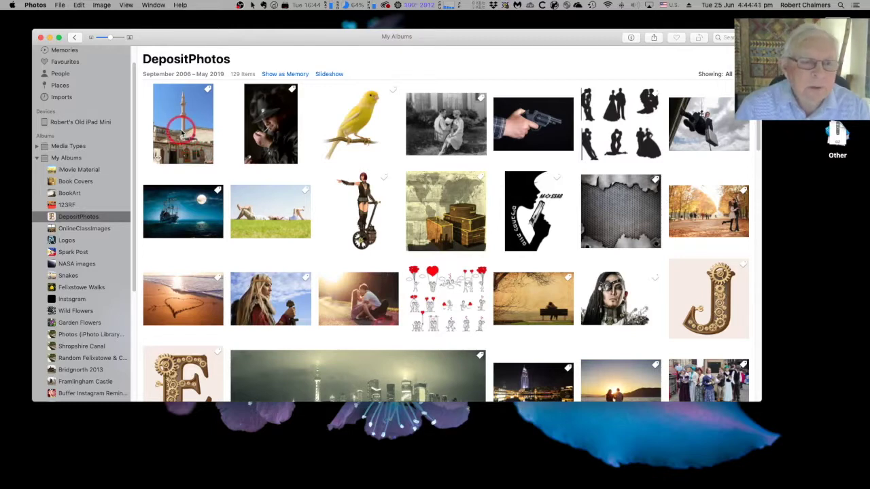
left_click(182, 133)
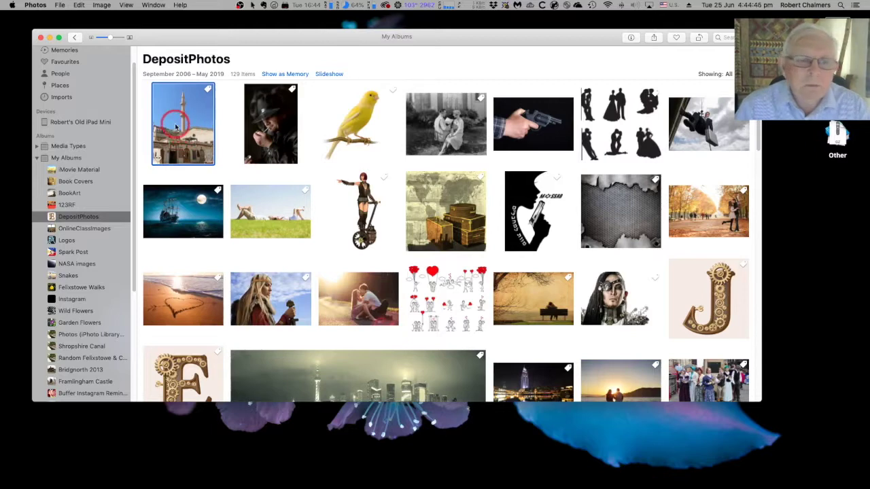
- Open the mosque photo in Affinity Photo using Edit With from its context menu
right_click(181, 123)
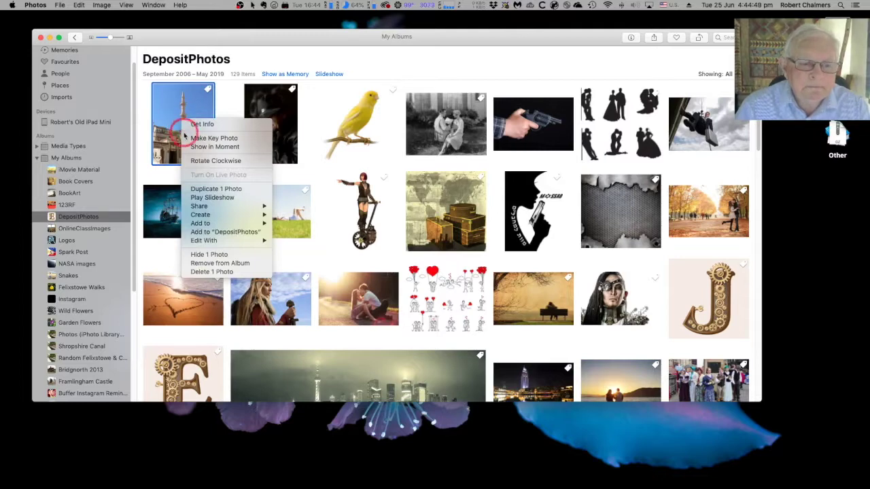
mouse_move(228, 242)
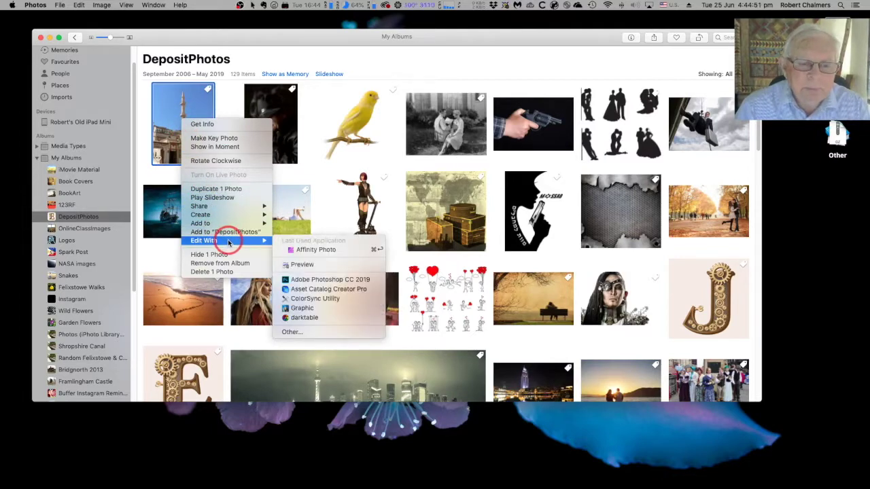
left_click(317, 250)
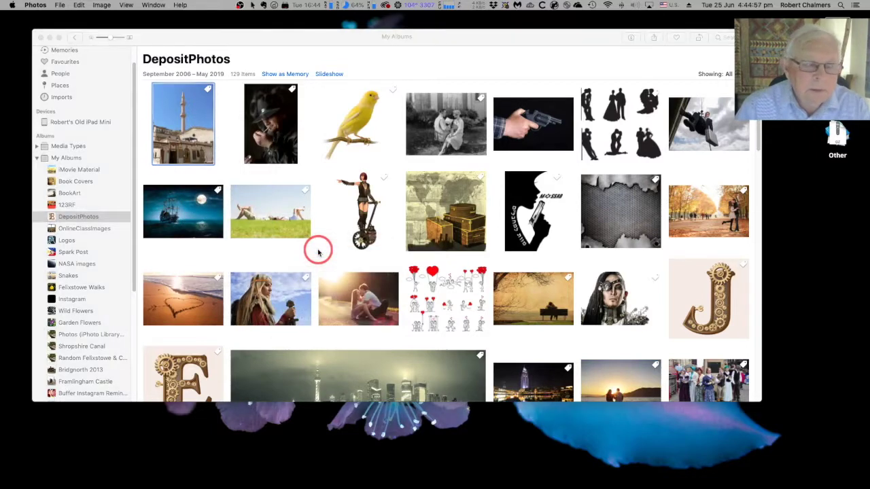
mouse_move(653, 484)
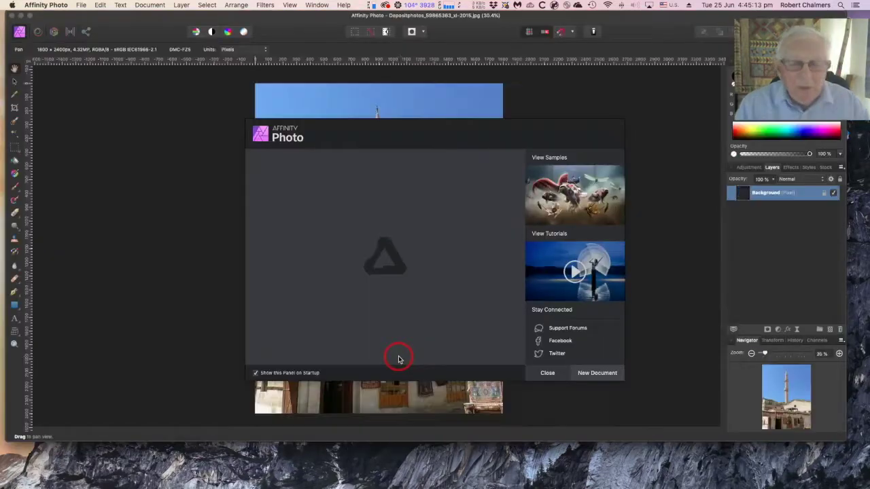
- Close Affinity Photo's welcome panel, nudge the minaret photo and window aside, and return to Photos
left_click(547, 374)
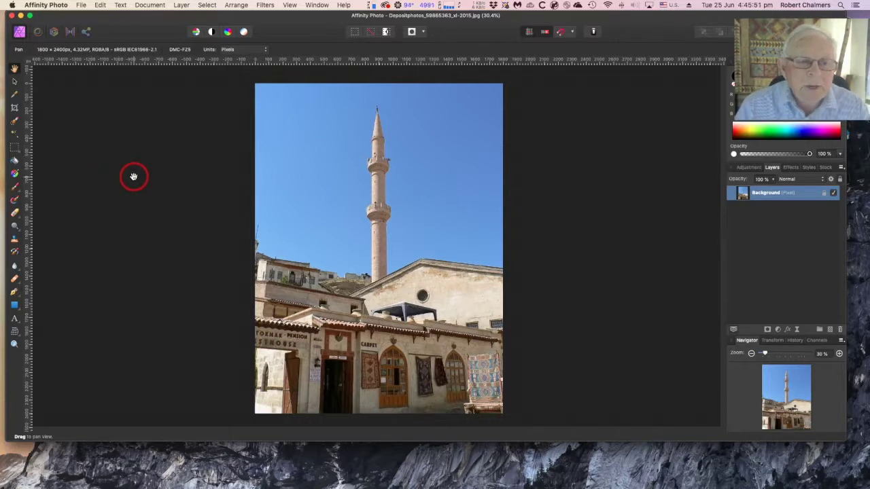
left_click_drag(133, 177, 140, 165)
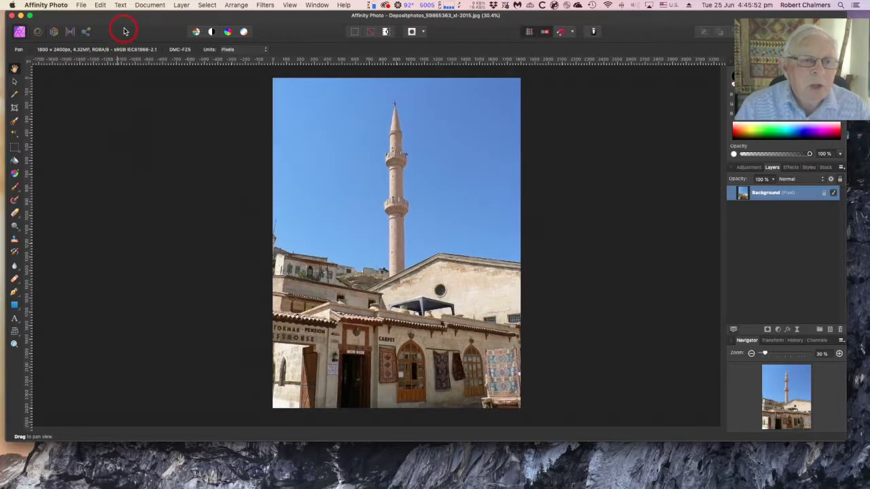
left_click_drag(124, 31, 239, 64)
left_click(73, 219)
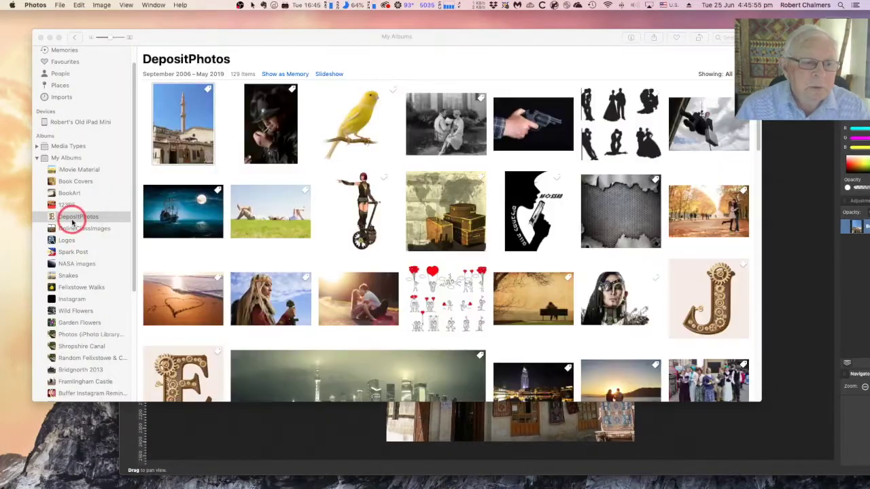
- Show the all-albums overview and move the Affinity Photo window up and left
left_click(70, 158)
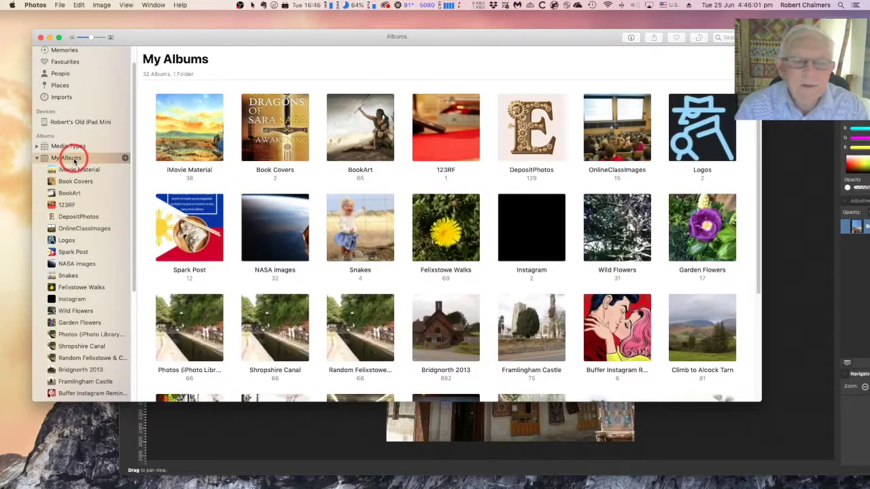
left_click(234, 440)
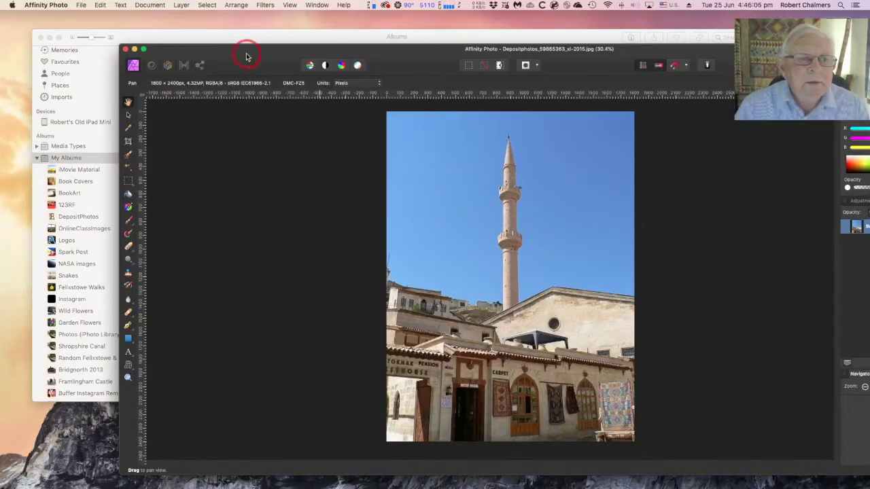
left_click_drag(246, 58, 201, 34)
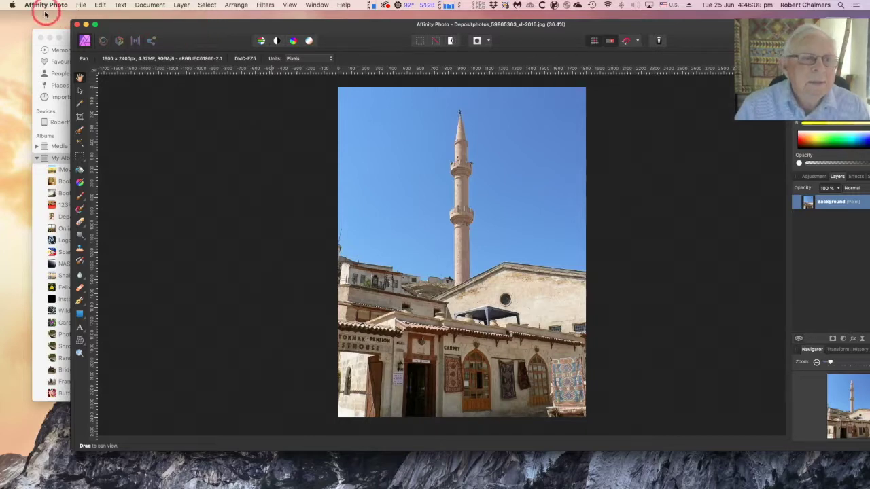
left_click(62, 157)
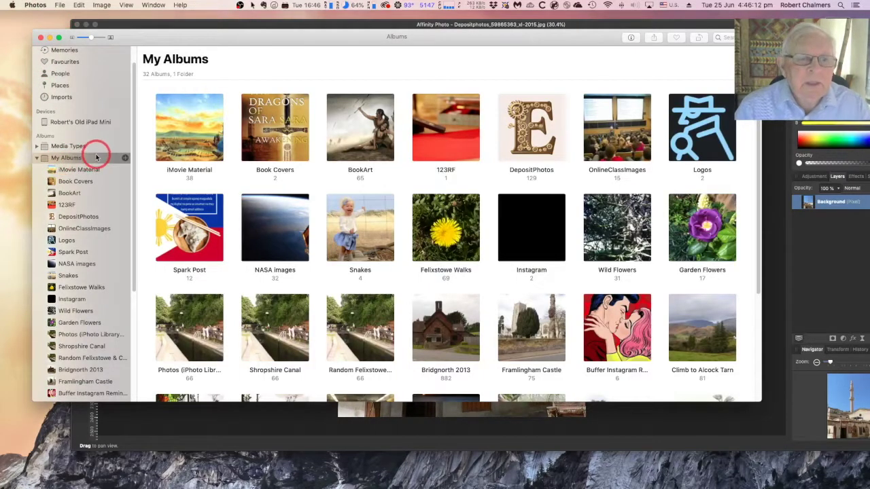
- Open the iMovie Material album and bring up the first photo's context menu
left_click(197, 128)
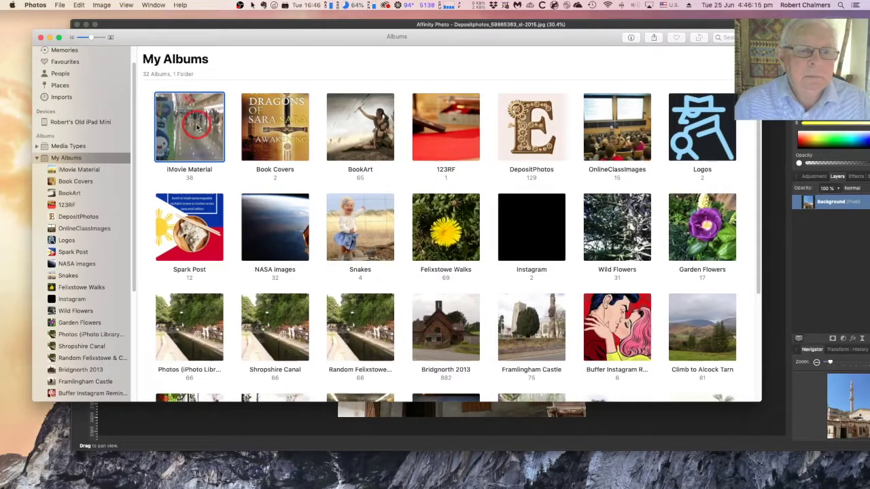
right_click(197, 128)
mouse_move(228, 148)
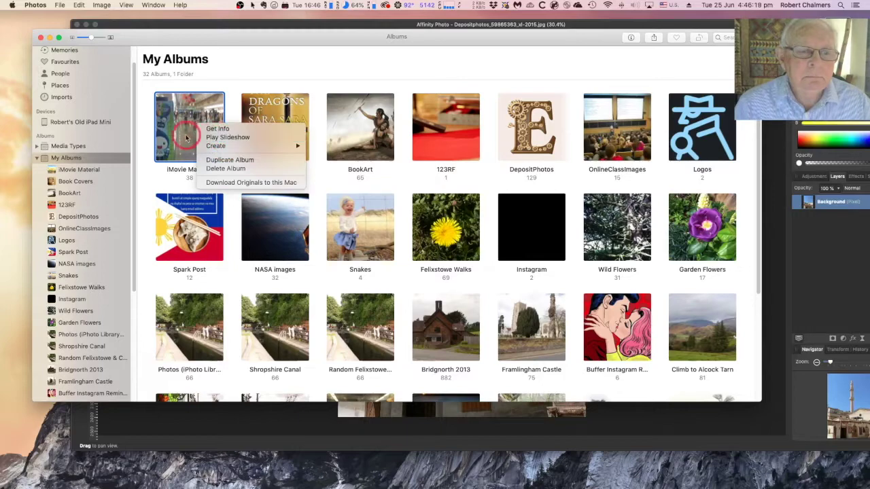
left_click(77, 174)
left_click(77, 171)
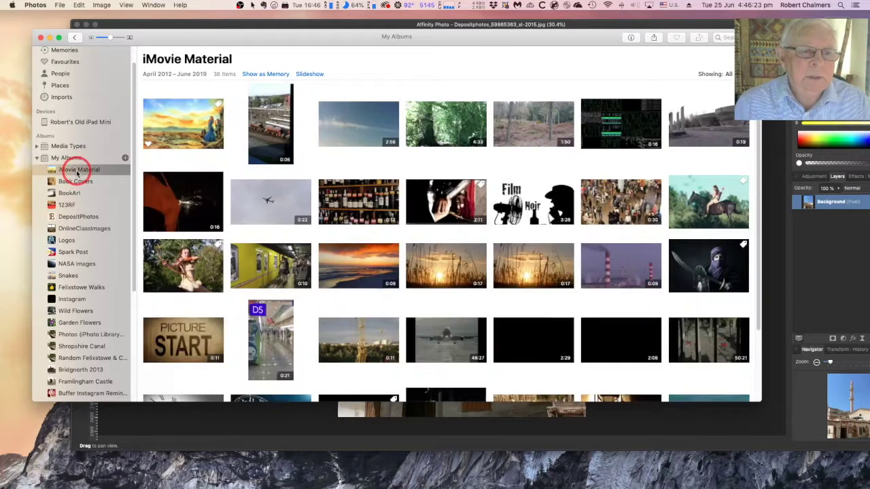
right_click(192, 123)
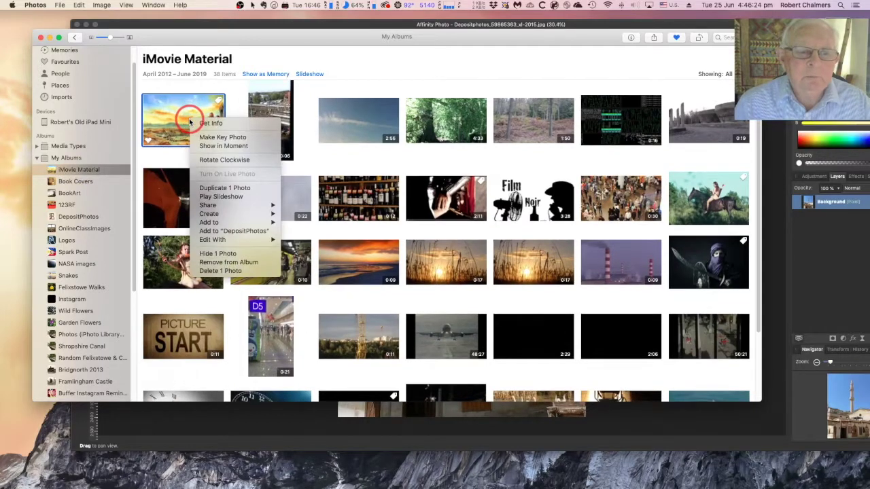
- Choose Edit With > Other for the first iMovie Material photo to pick another editor
mouse_move(237, 239)
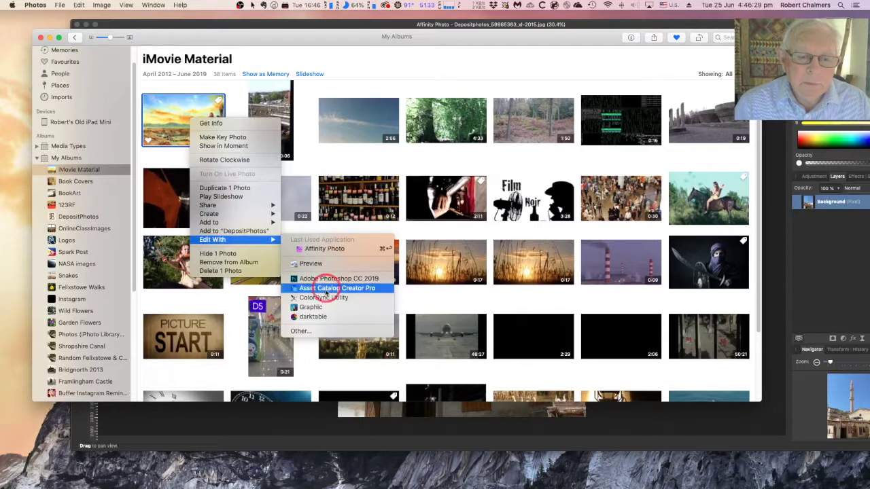
left_click(320, 332)
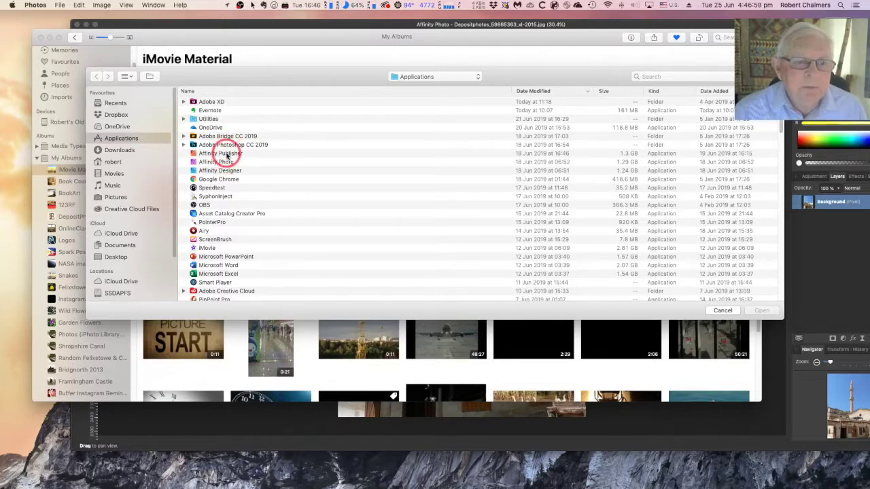
- Open the photo with Affinity Designer from the chooser and launch Affinity Designer from the Dock
left_click(228, 171)
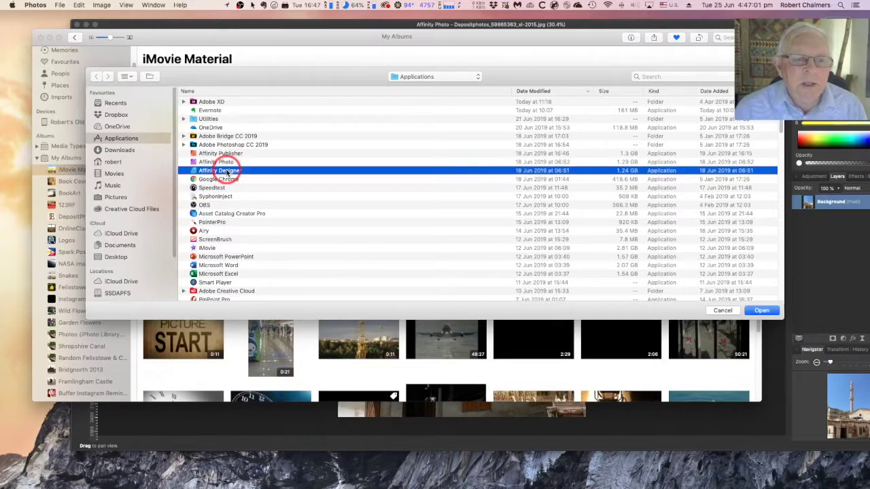
left_click(763, 312)
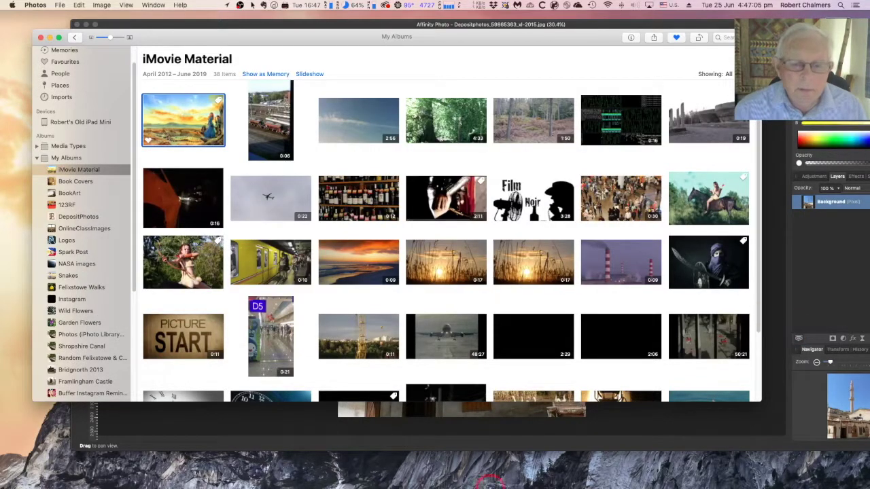
mouse_move(423, 484)
left_click(319, 476)
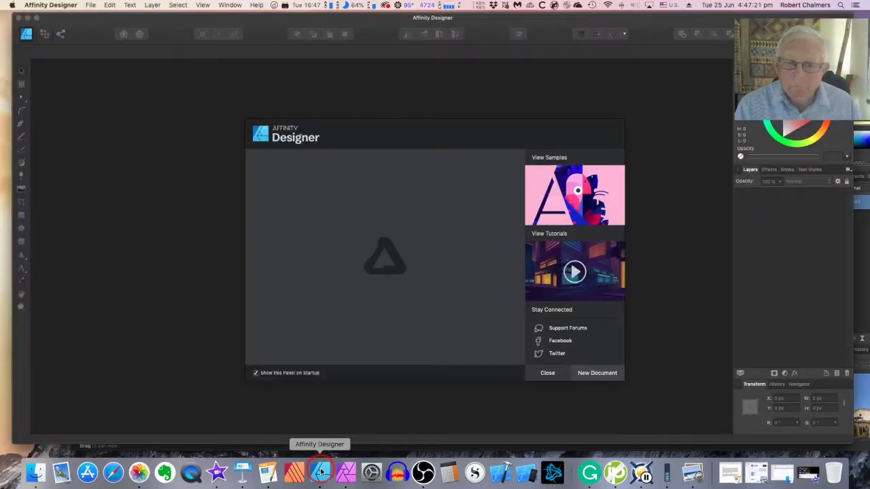
- Close Affinity Designer's welcome panel to reveal the fantasy landscape, then quit Affinity Designer
left_click(549, 373)
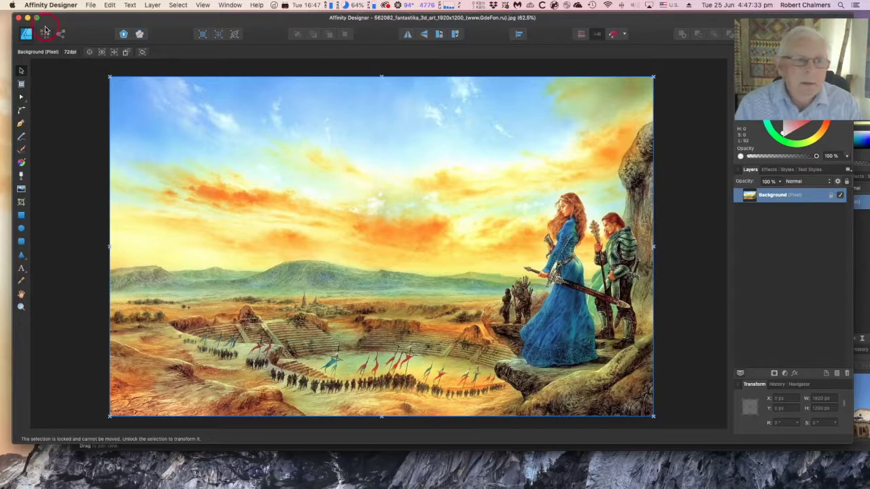
left_click(36, 8)
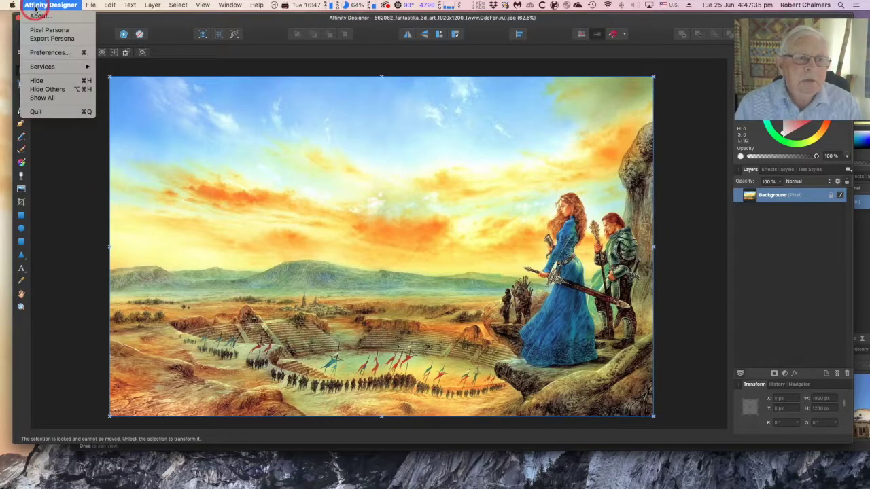
left_click(49, 111)
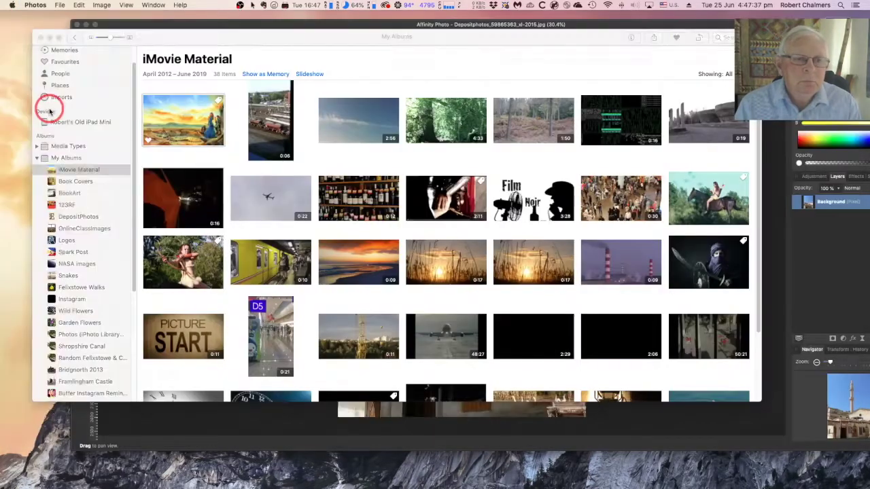
- Bring the minaret document forward in Affinity Photo and quit Affinity Photo
left_click(163, 26)
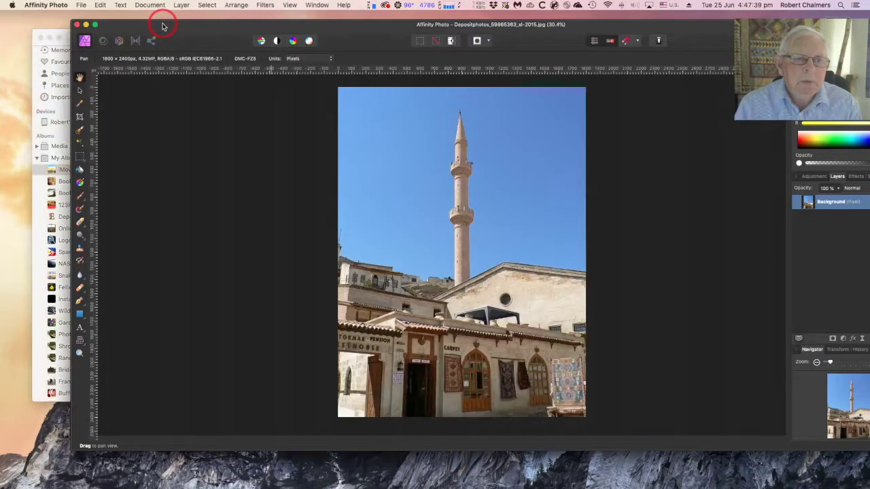
left_click(81, 4)
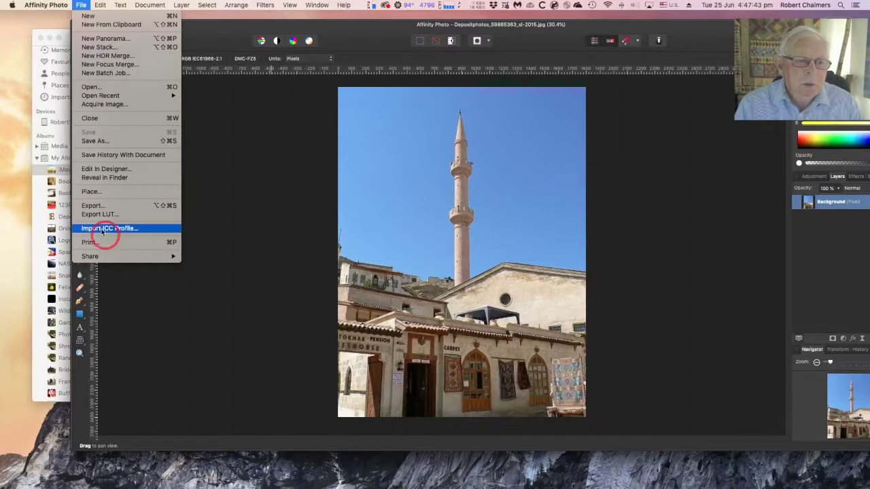
left_click(45, 5)
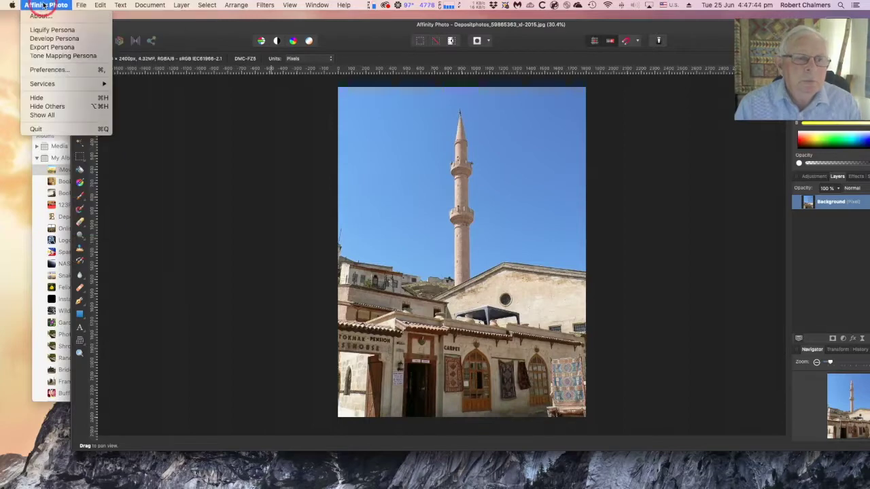
left_click(64, 129)
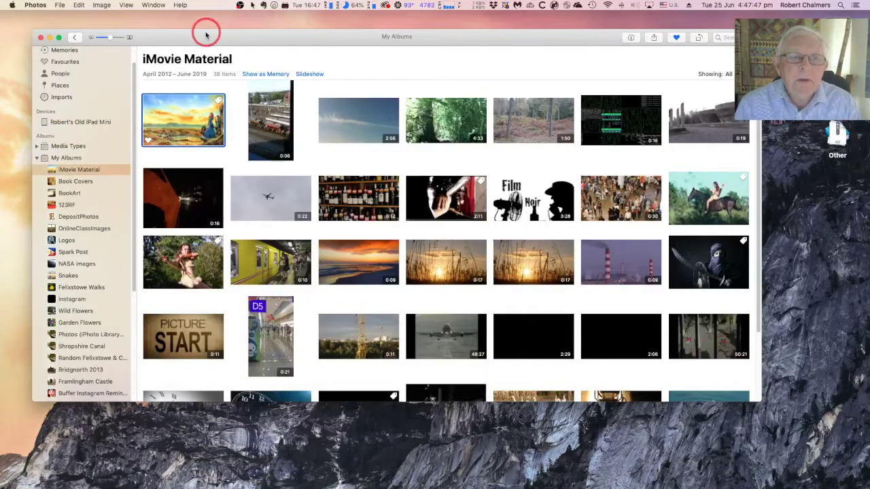
- Move the Photos window, collapse My Albums, and show the grid of 32 albums
left_click_drag(208, 32, 251, 30)
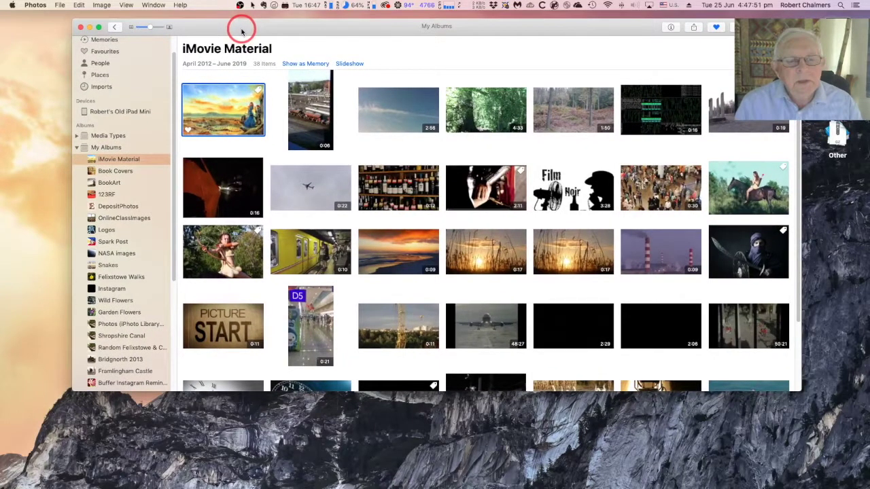
left_click(77, 148)
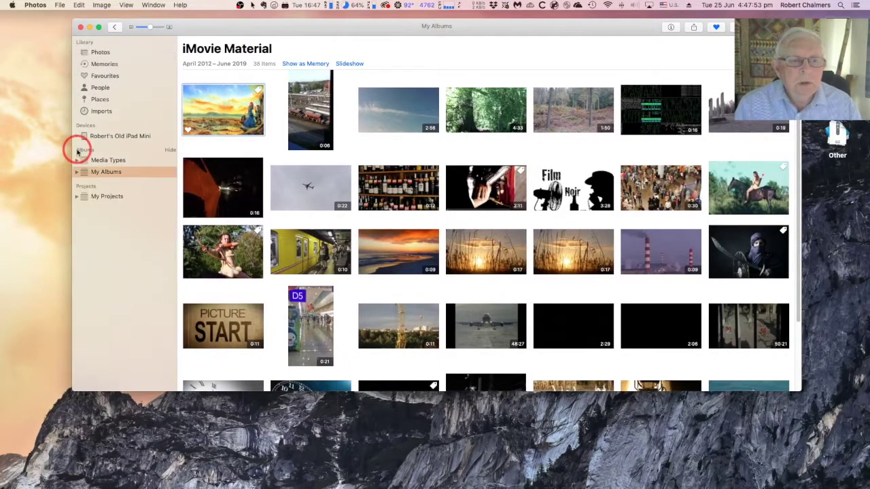
left_click(77, 172)
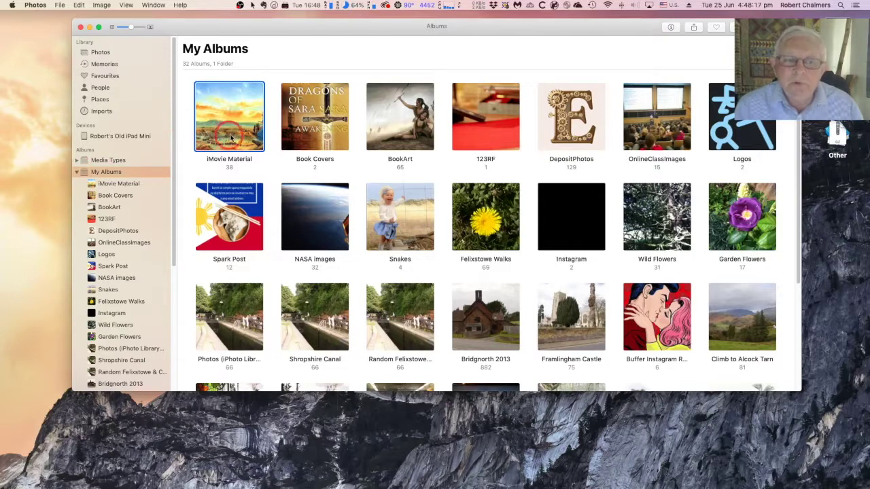
left_click_drag(239, 150, 236, 136)
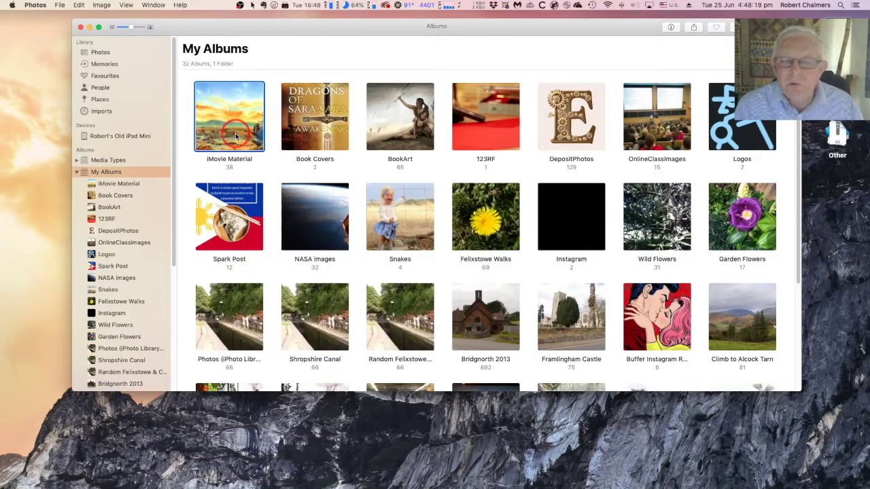